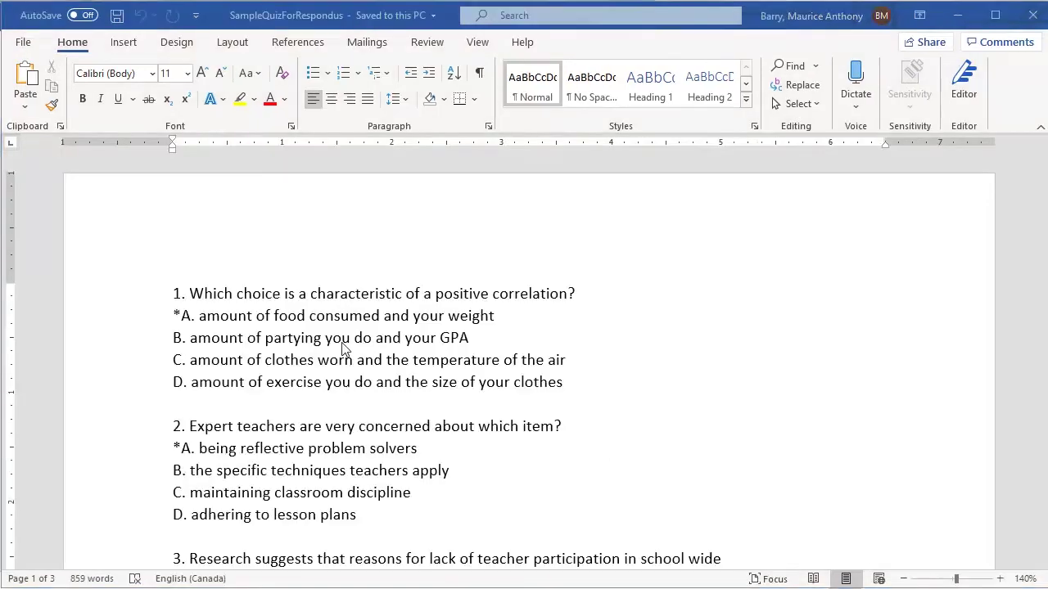
Step: Scroll the Word quiz down past questions 9–11 (ORD, MT, E), then back up
scroll(344, 351, "down", 10)
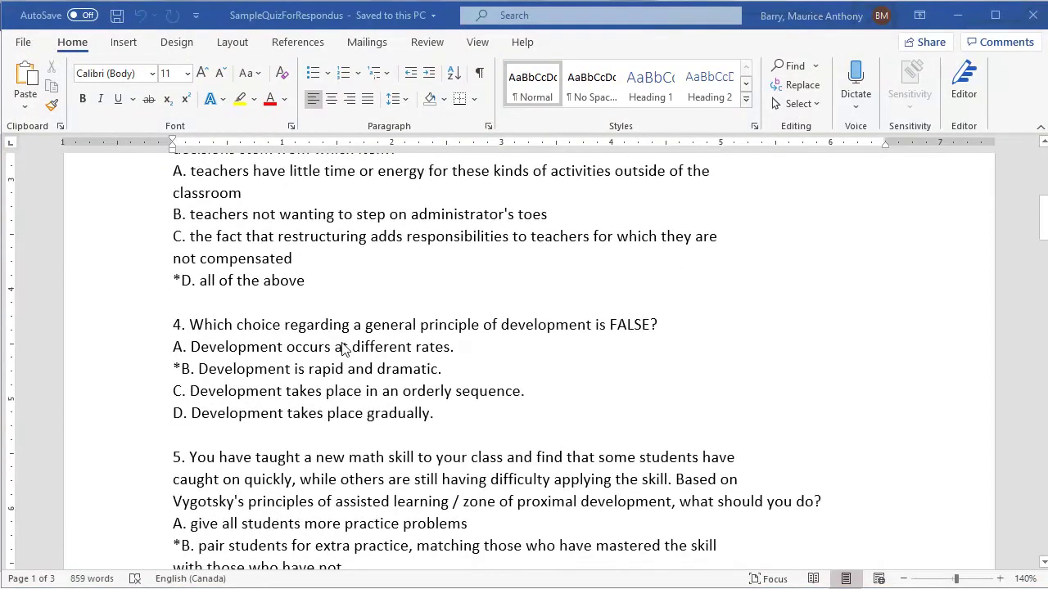
scroll(344, 351, "down", 10)
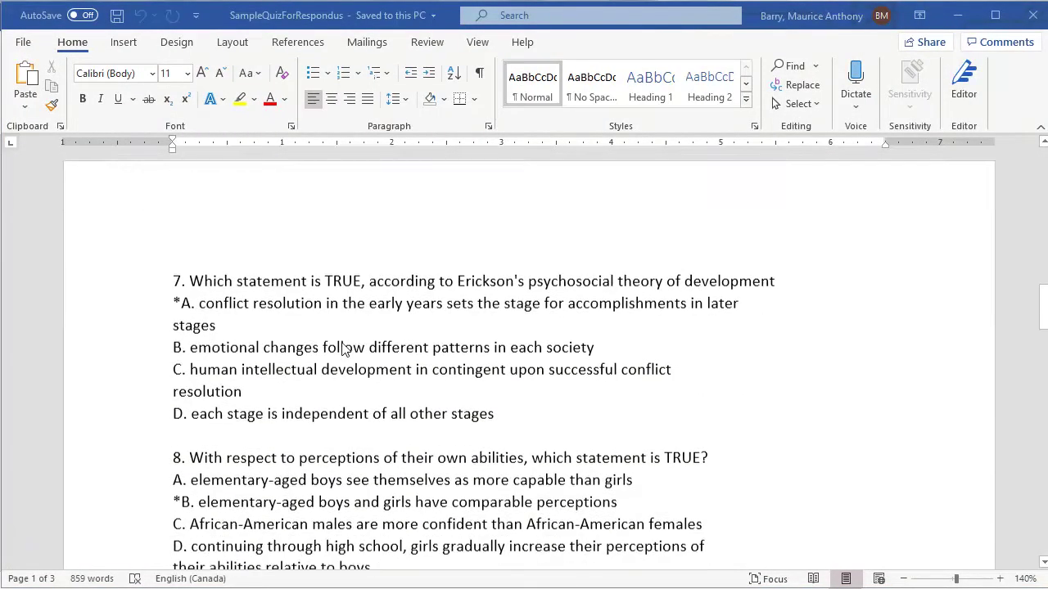
scroll(343, 350, "down", 15)
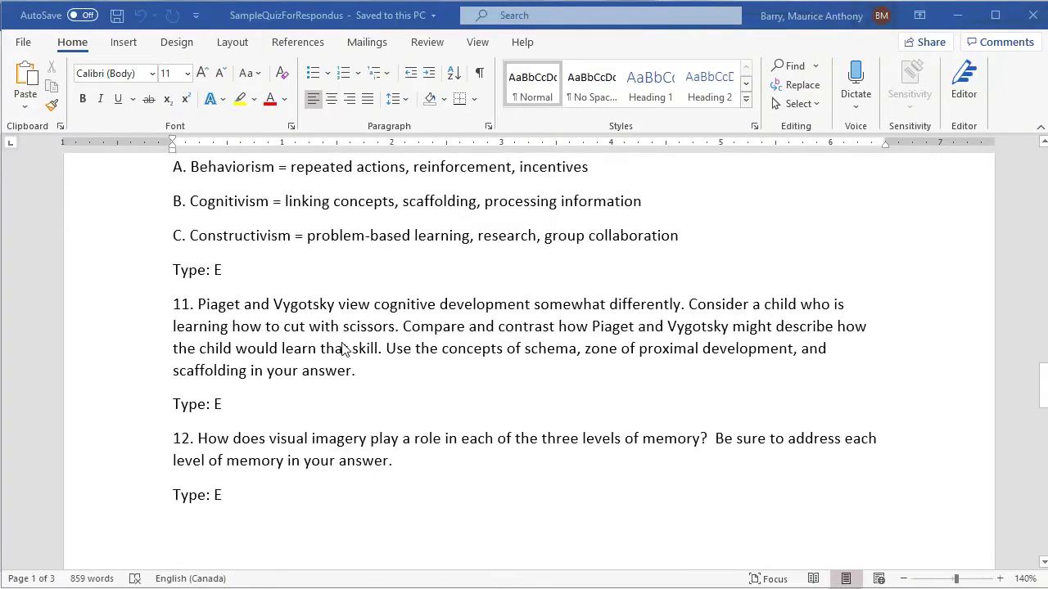
scroll(344, 350, "down", 15)
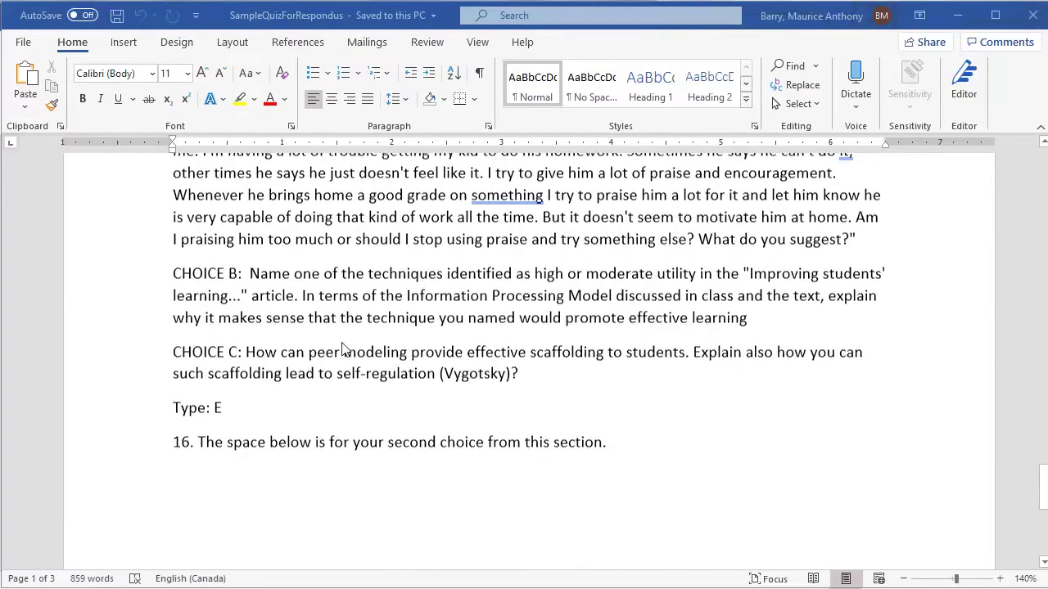
scroll(342, 350, "down", 8)
scroll(342, 350, "up", 7)
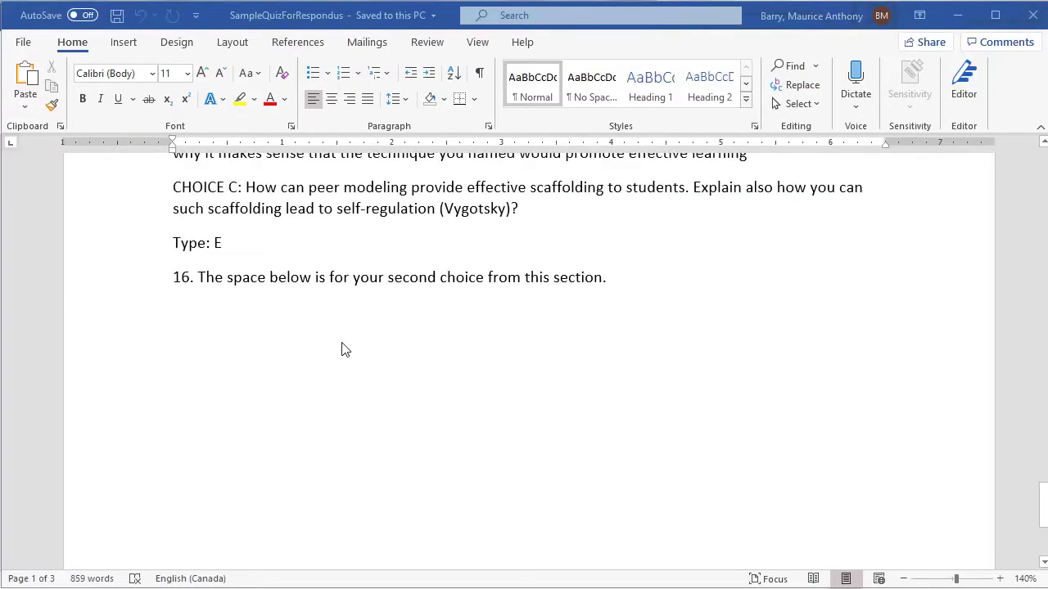
scroll(342, 350, "up", 15)
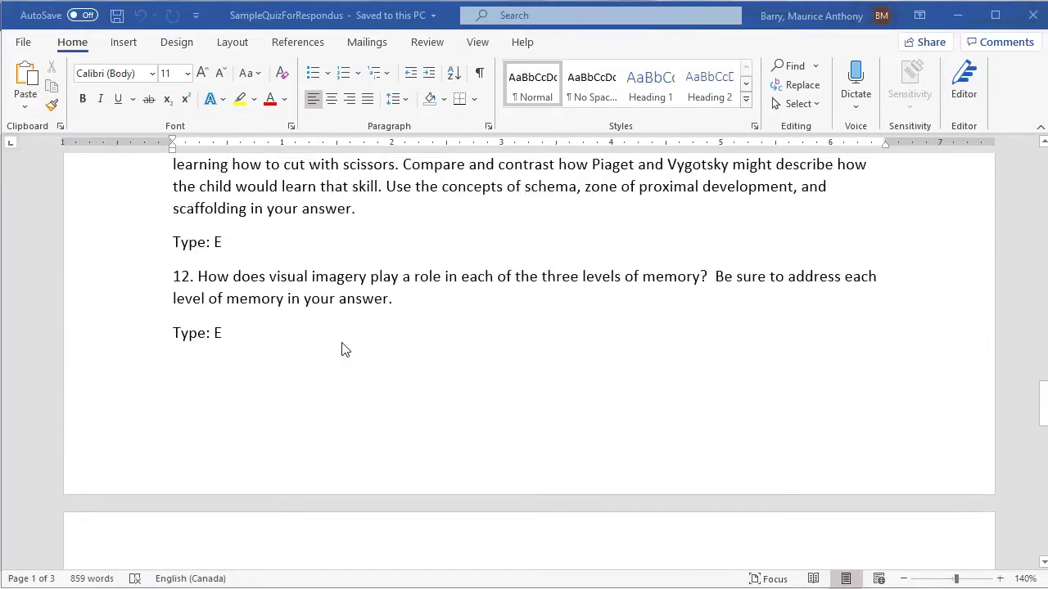
scroll(342, 351, "up", 15)
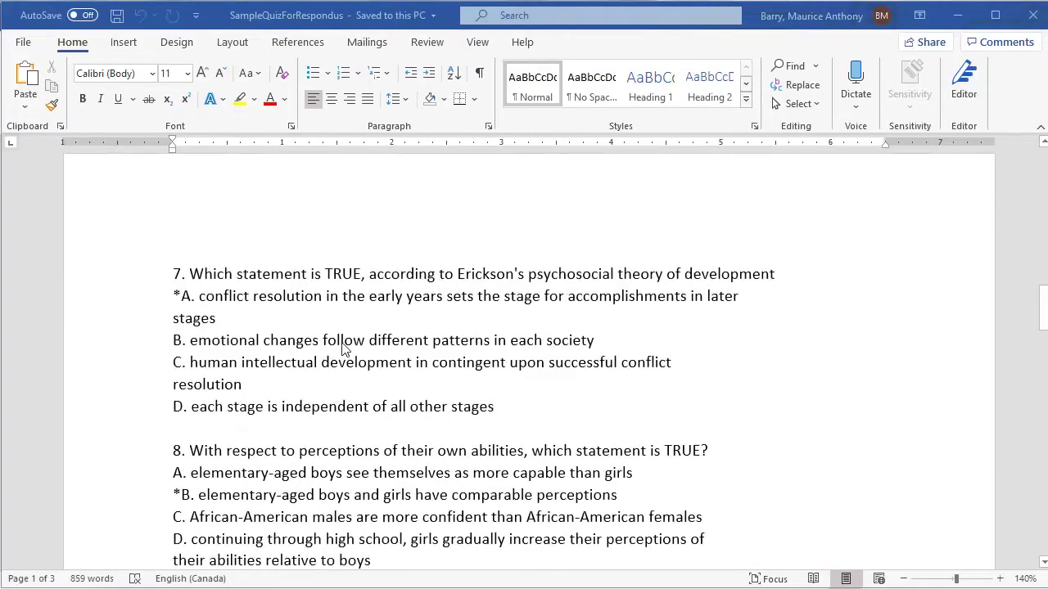
scroll(342, 350, "up", 14)
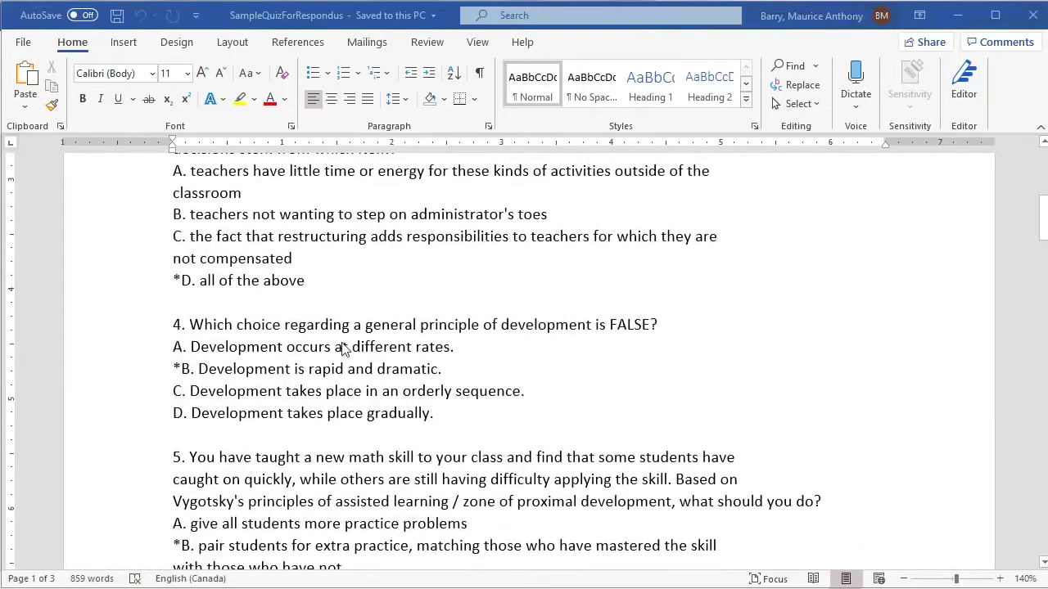
scroll(342, 351, "up", 10)
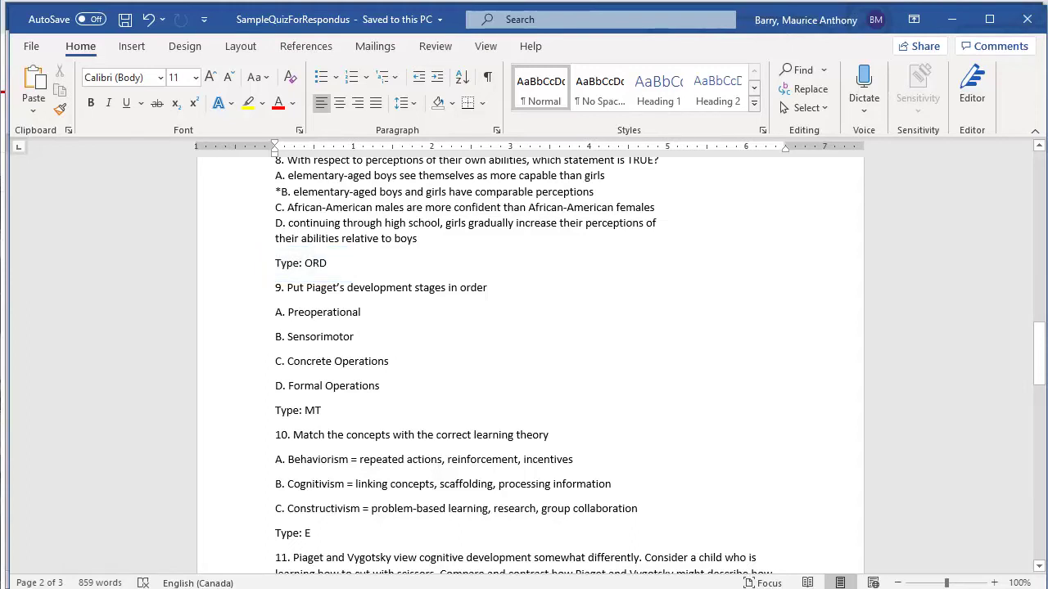
left_click(276, 263)
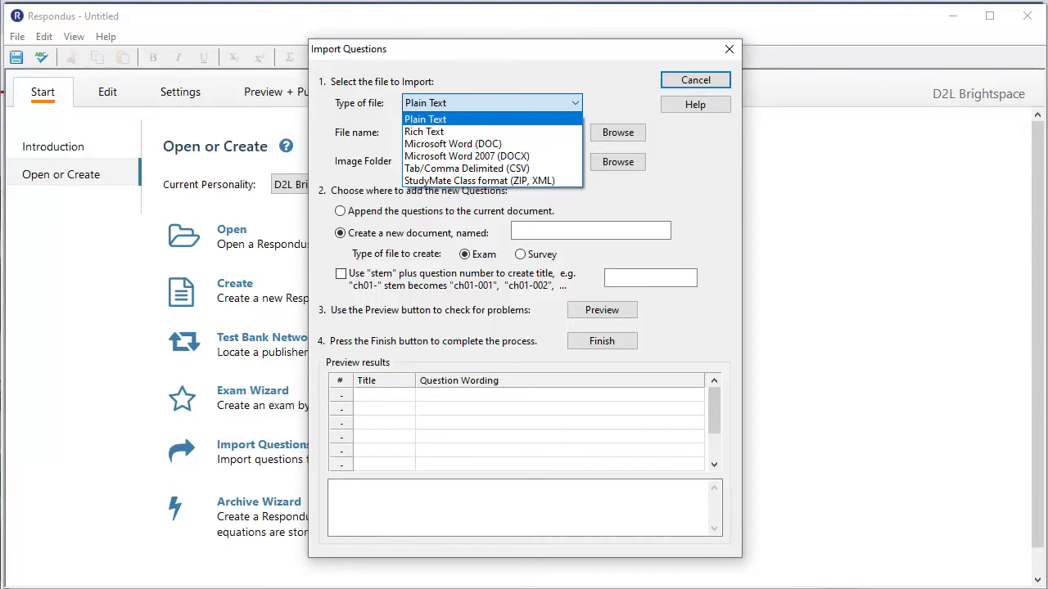
Step: Import from Microsoft Word 2007 (DOCX) into a new exam named 'Sample Midterm Quiz'
left_click(467, 156)
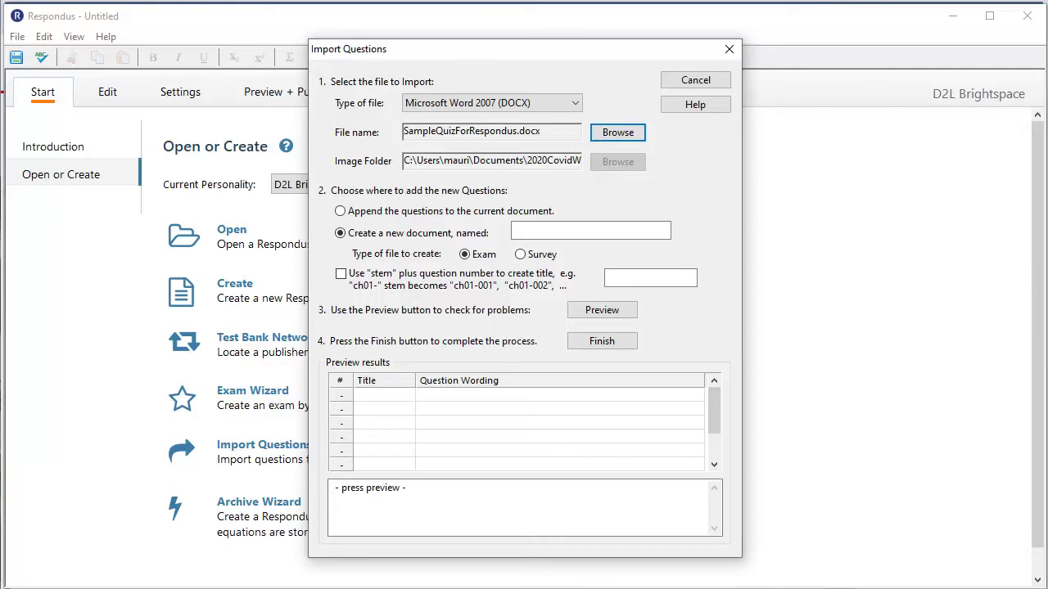
left_click(590, 231)
type("Sample Midterm Quiz")
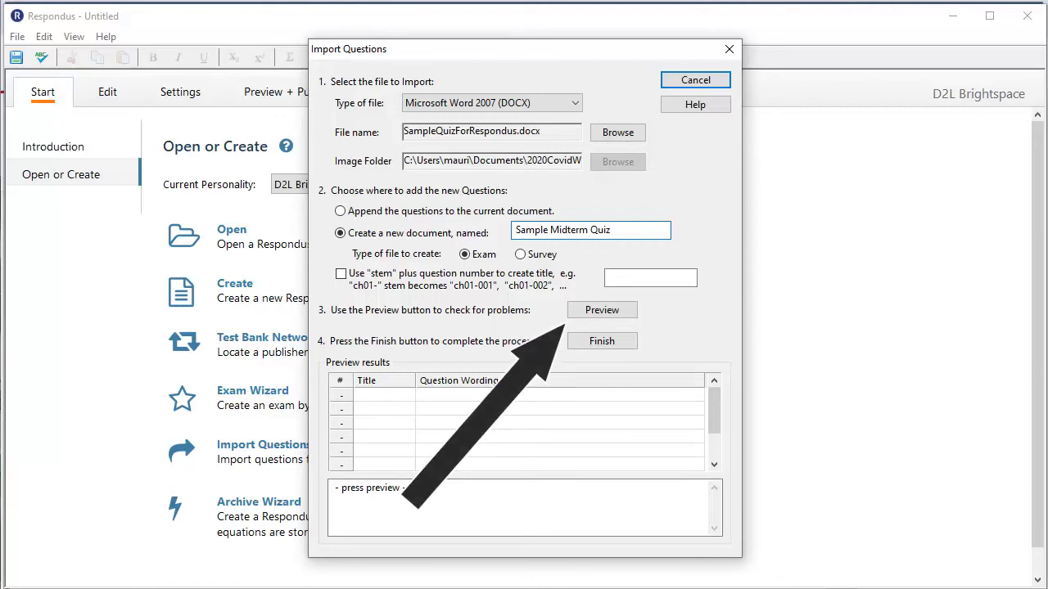
Step: Preview the imported questions to confirm the file has no import warnings
left_click(602, 310)
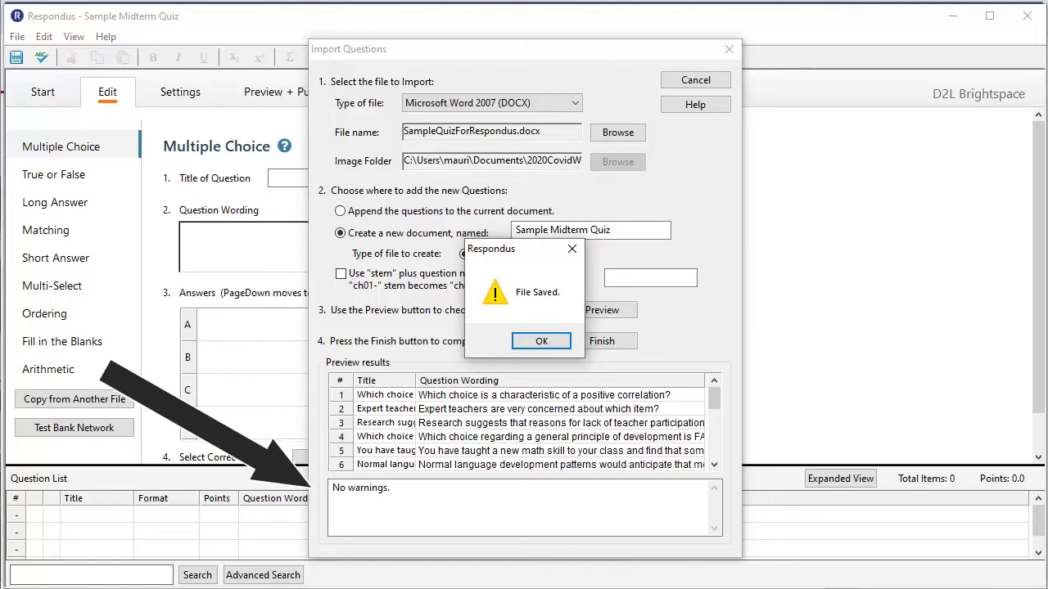
Step: Acknowledge the File Saved message to reach the 16-question, 16-point question list
key("Return")
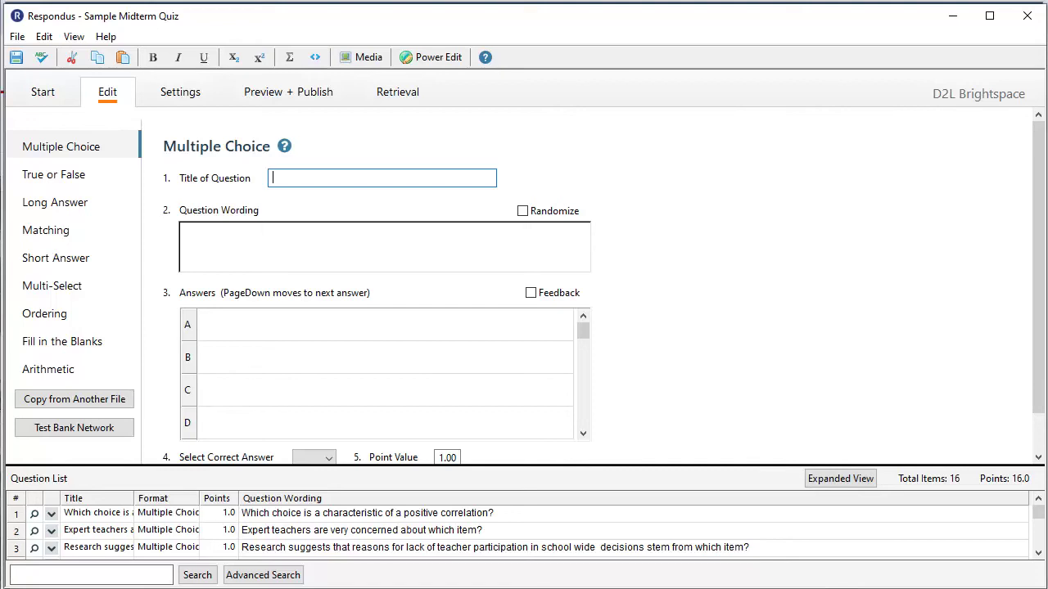
Step: Review the quiz's restrictions and attempts settings, ending on the Layout settings
left_click(180, 91)
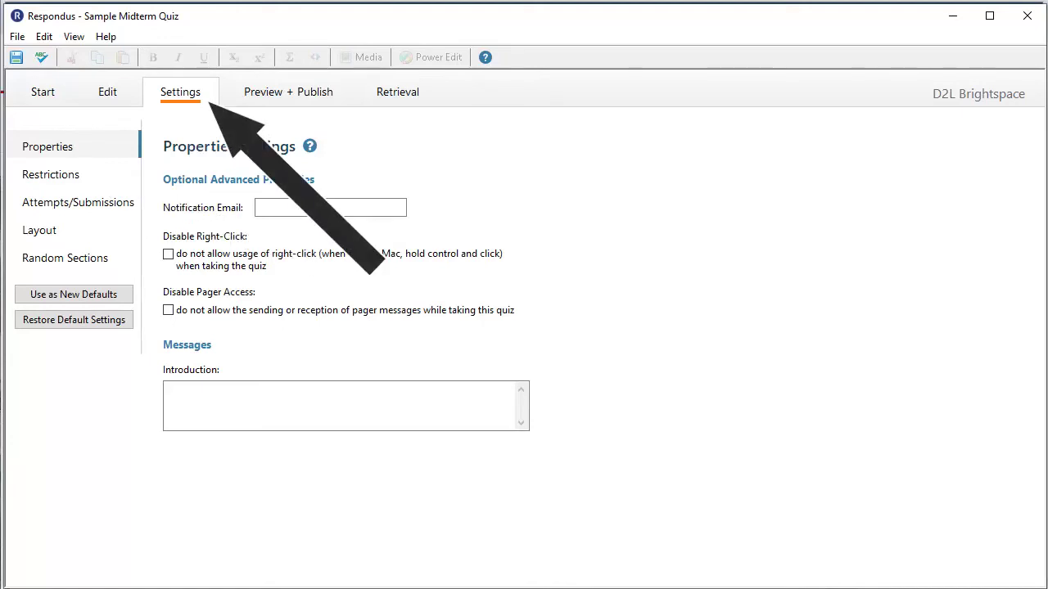
left_click(51, 175)
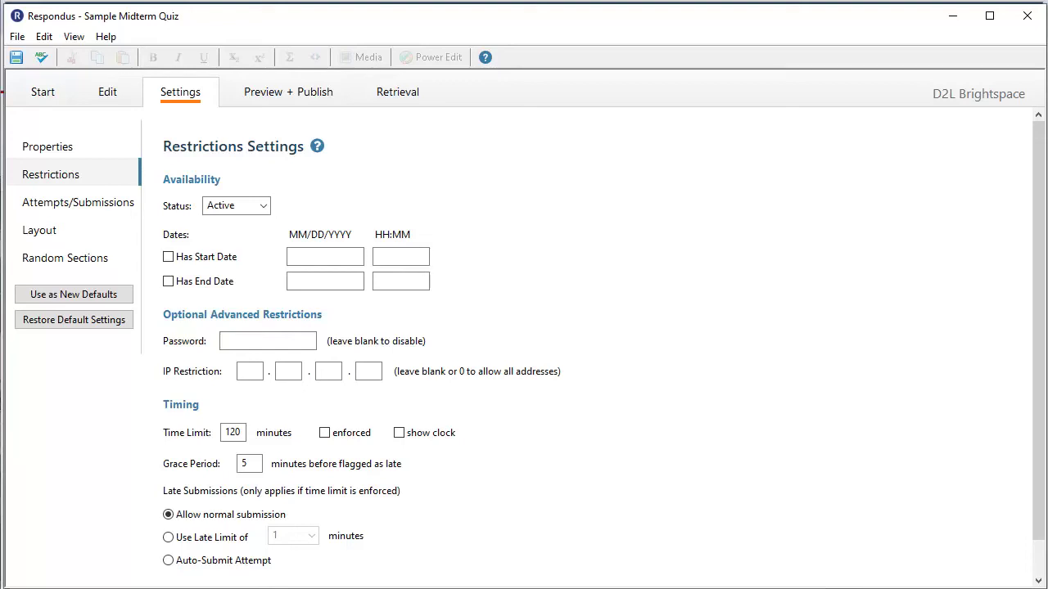
left_click(78, 202)
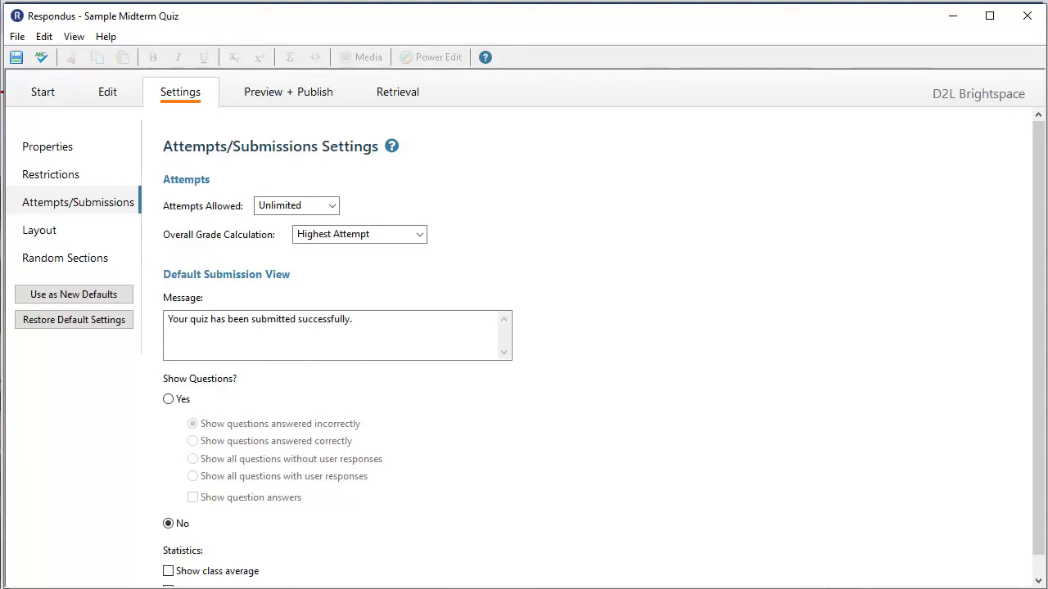
left_click(39, 230)
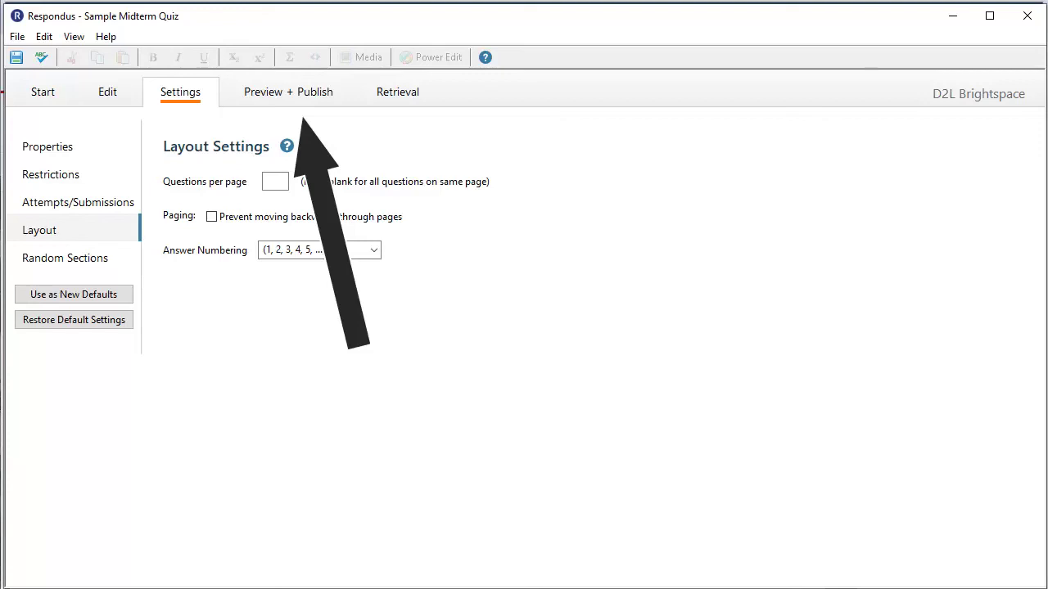
Step: Preview the quiz, stepping through the questions up to item 15 of 16
left_click(288, 92)
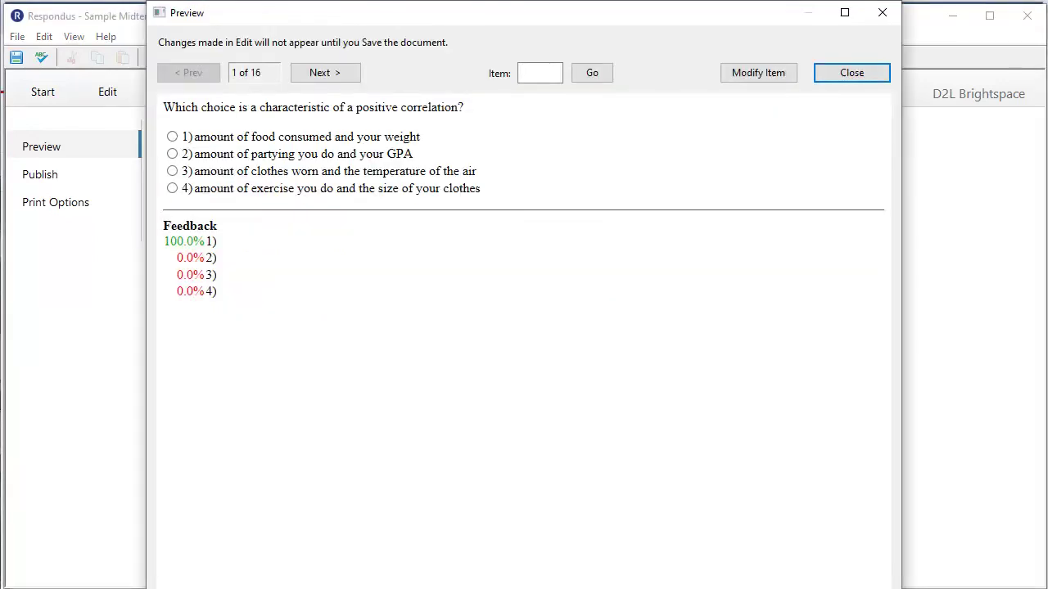
left_click(325, 72)
key("Return")
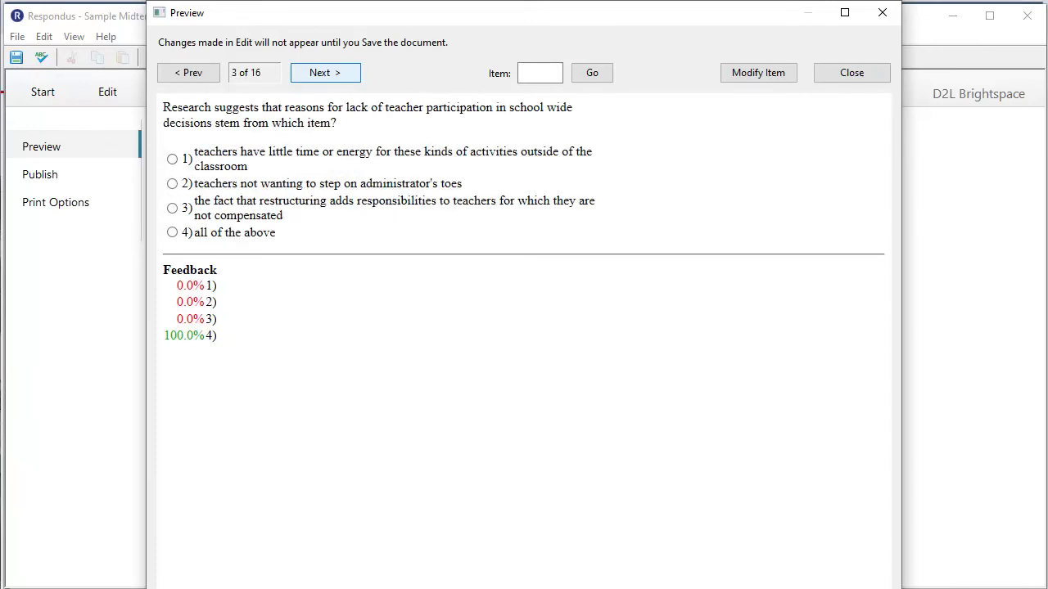
key("Return")
key("Return")
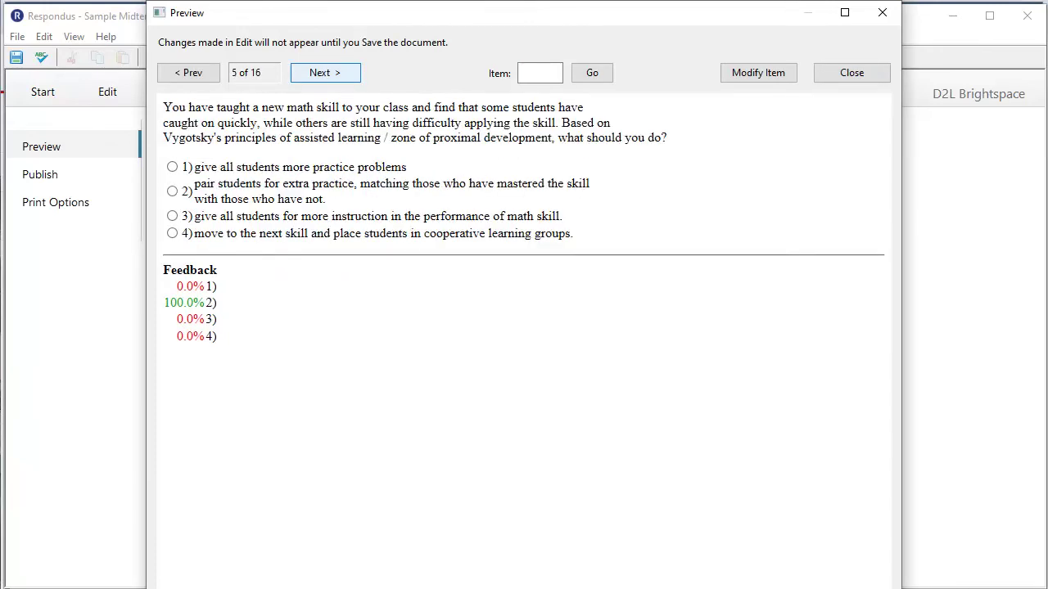
key("Return")
key("Return")
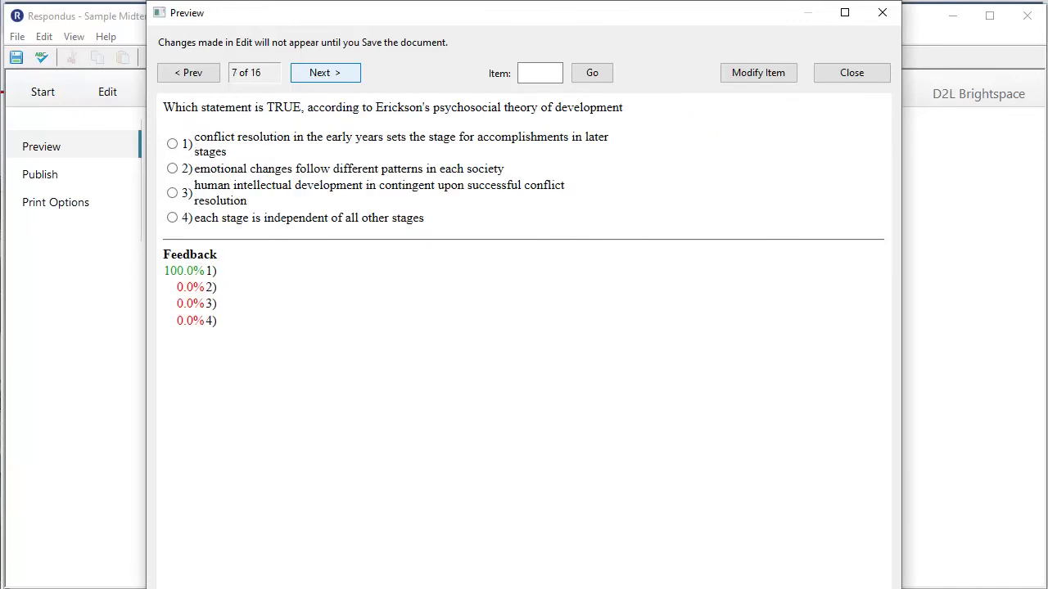
key("Return")
key("Return")
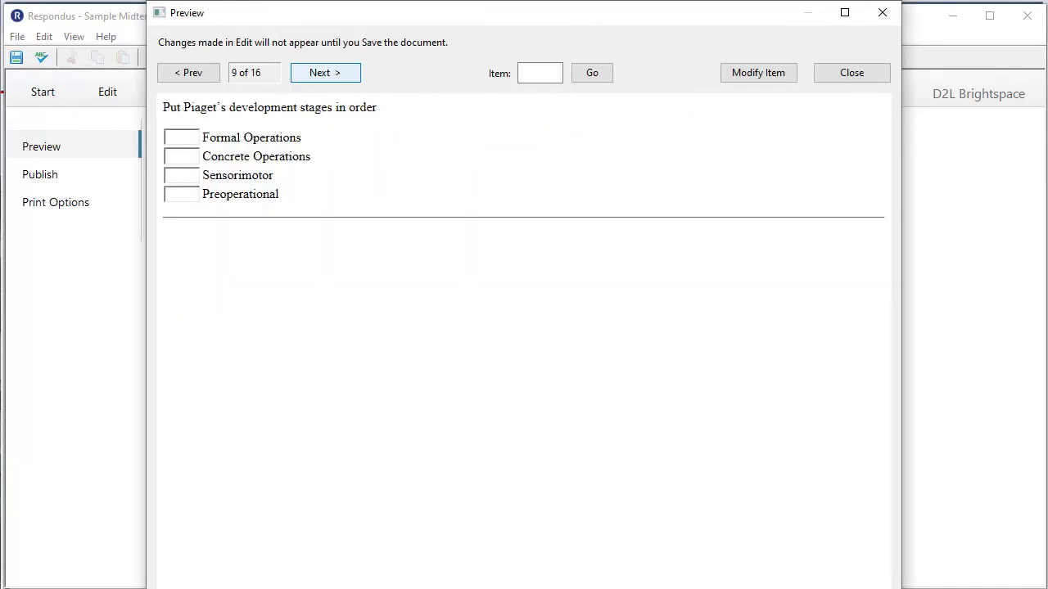
key("Return")
key("Return")
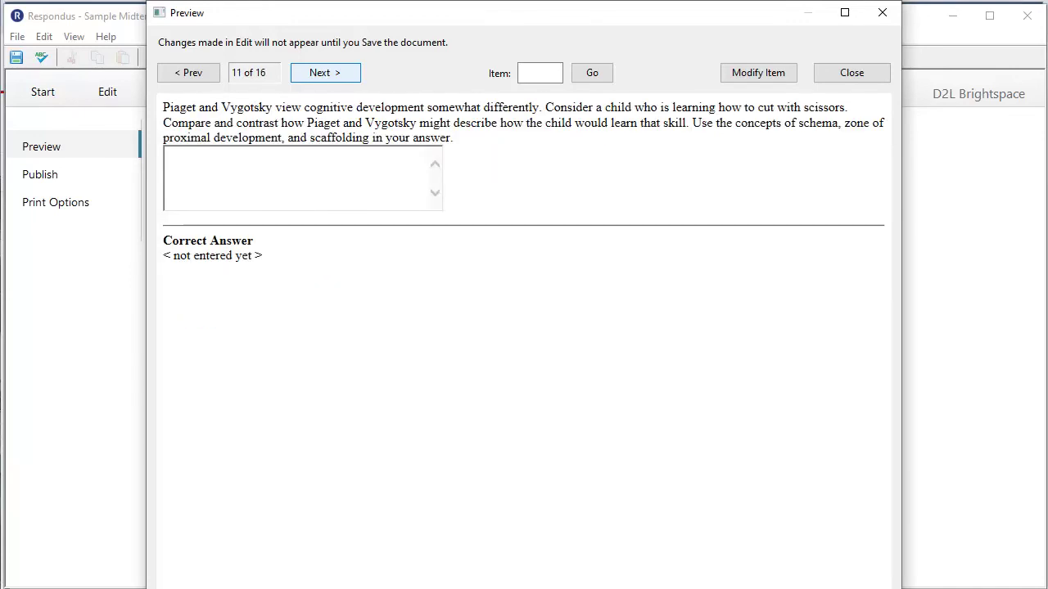
key("Return")
key("Return")
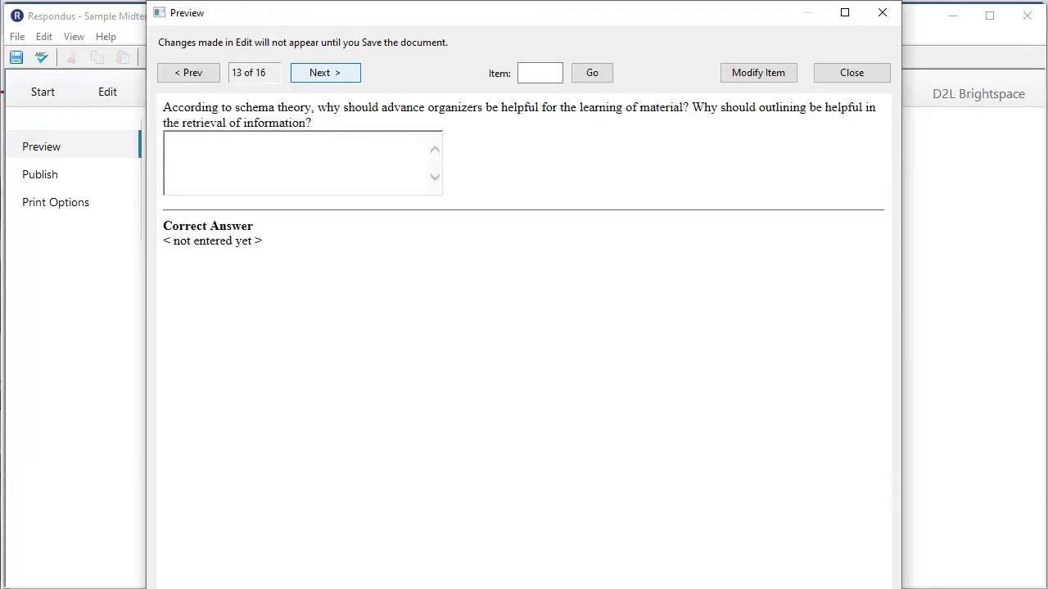
key("Return")
key("Return")
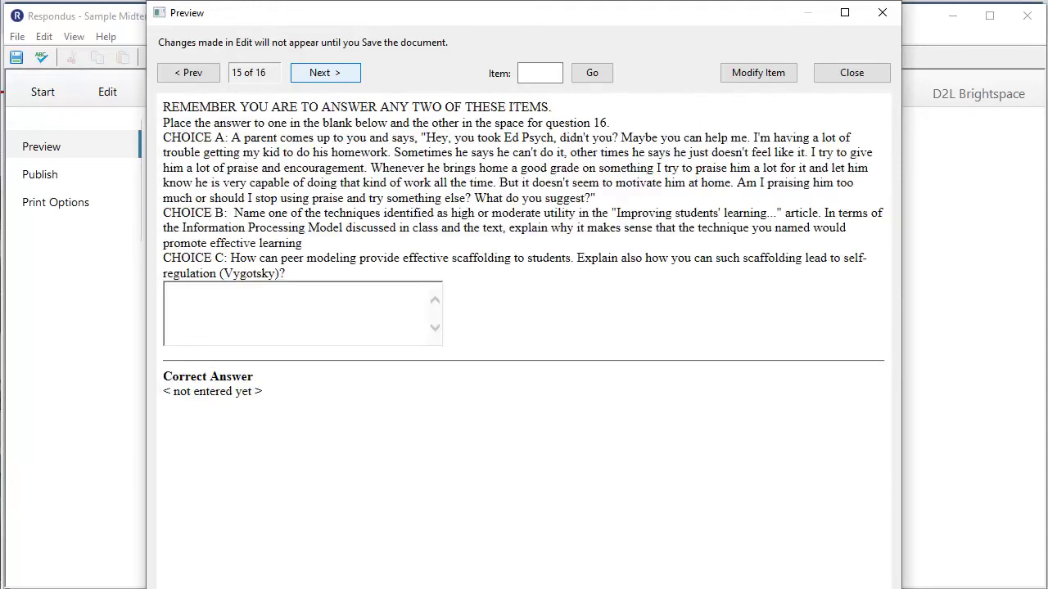
key("Return")
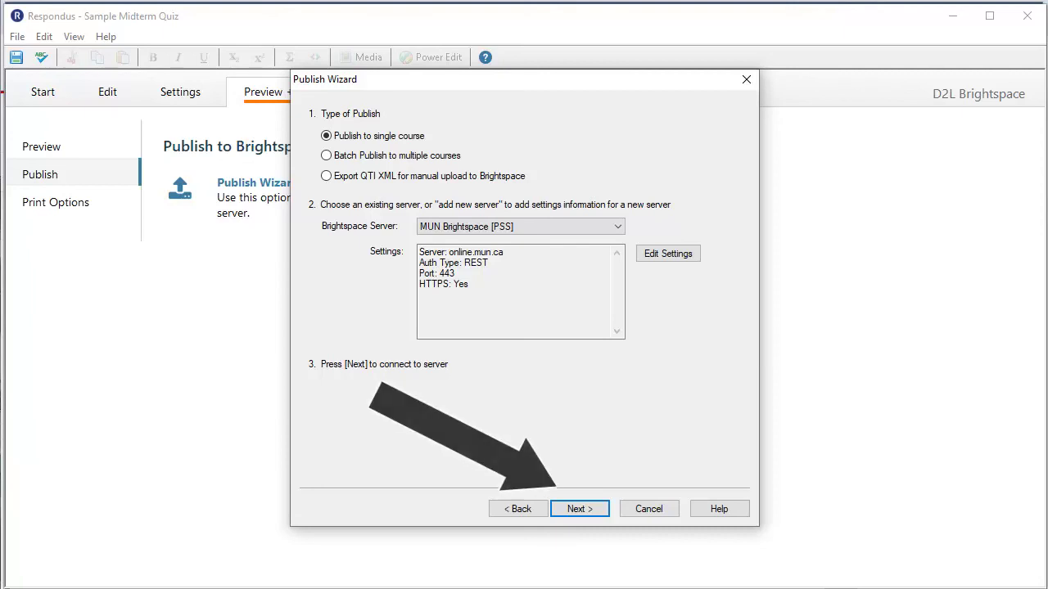
Step: Connect to the server and choose TLC Sandbox as the course to publish to
key("Return")
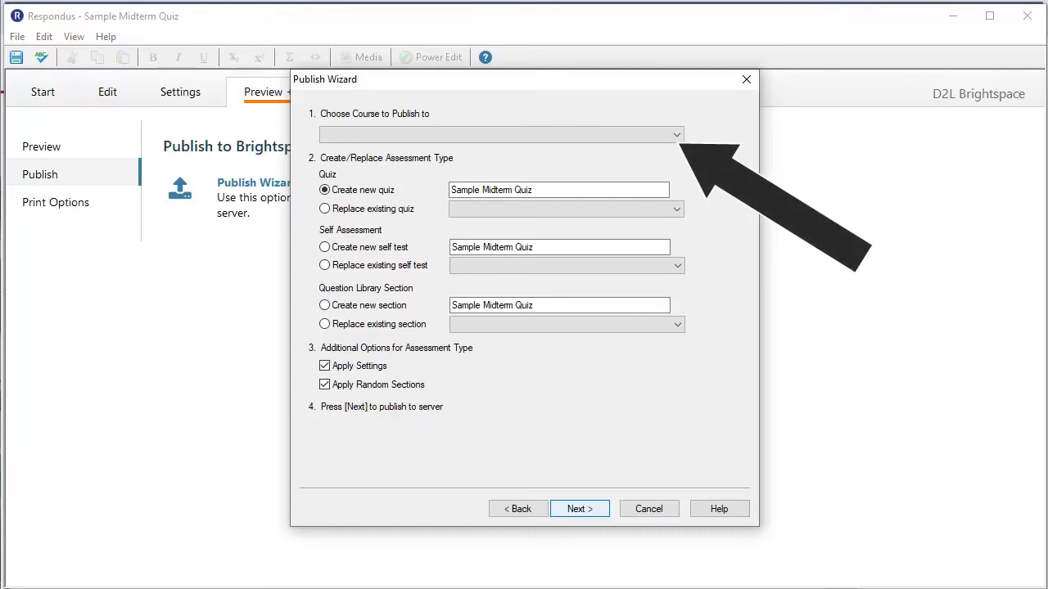
left_click(676, 135)
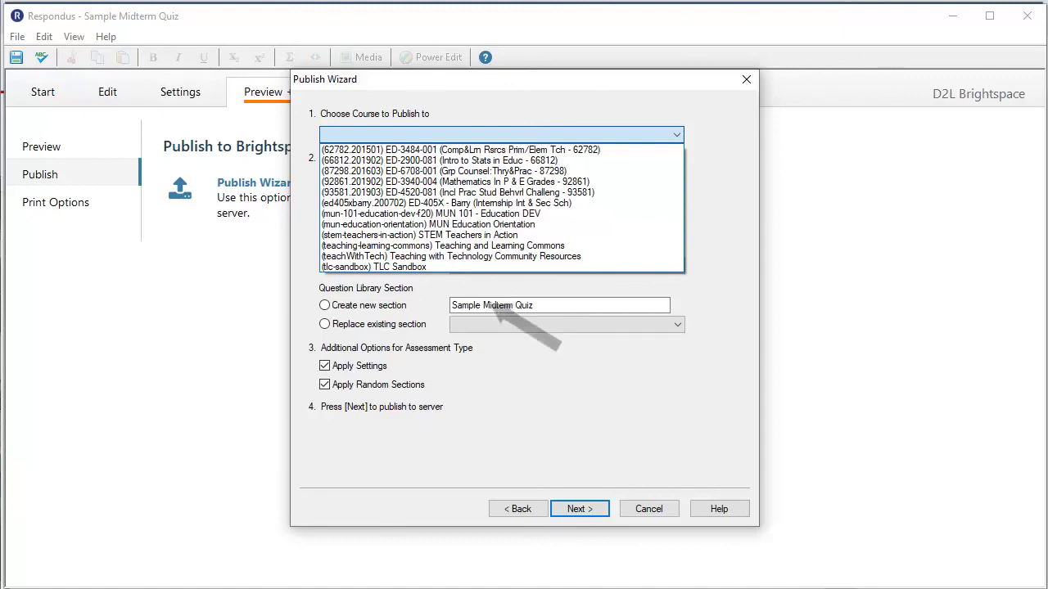
left_click(374, 267)
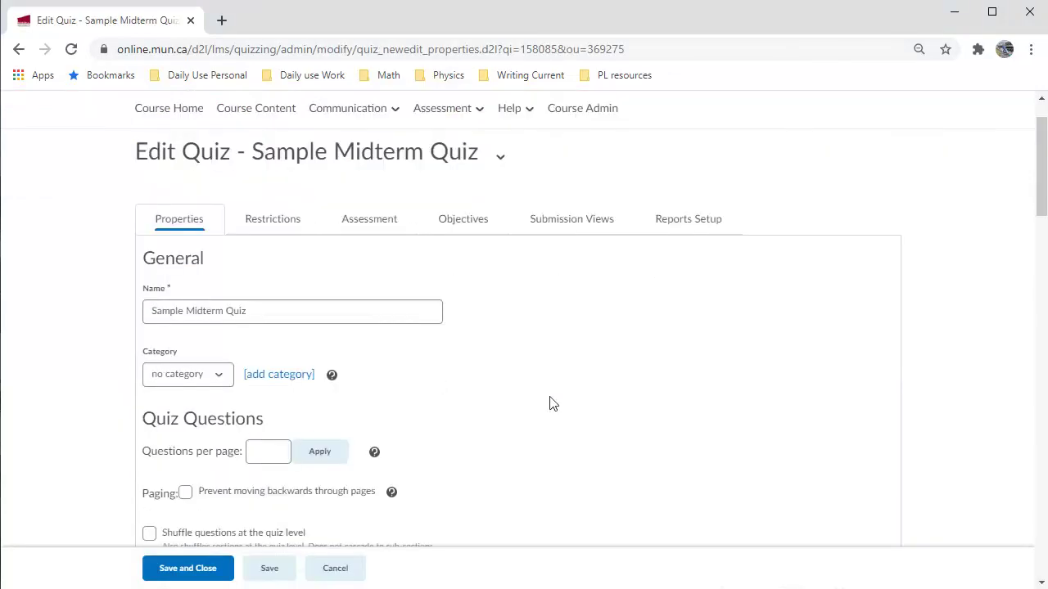
Step: Scroll the Edit Quiz question list to confirm Q1–Q16 totalling 16 points
scroll(550, 402, "down", 4)
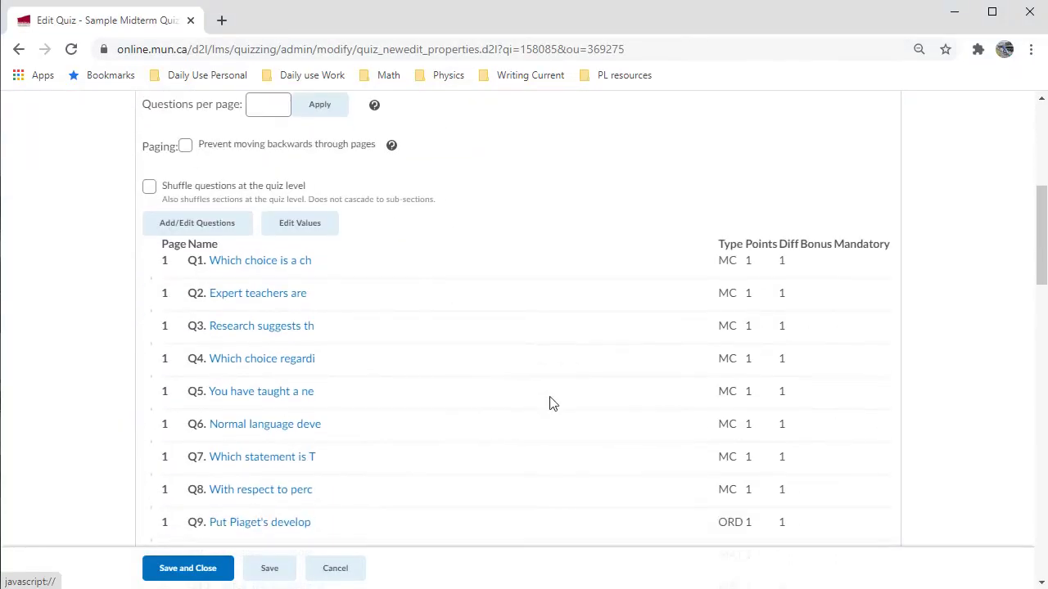
scroll(552, 403, "down", 2)
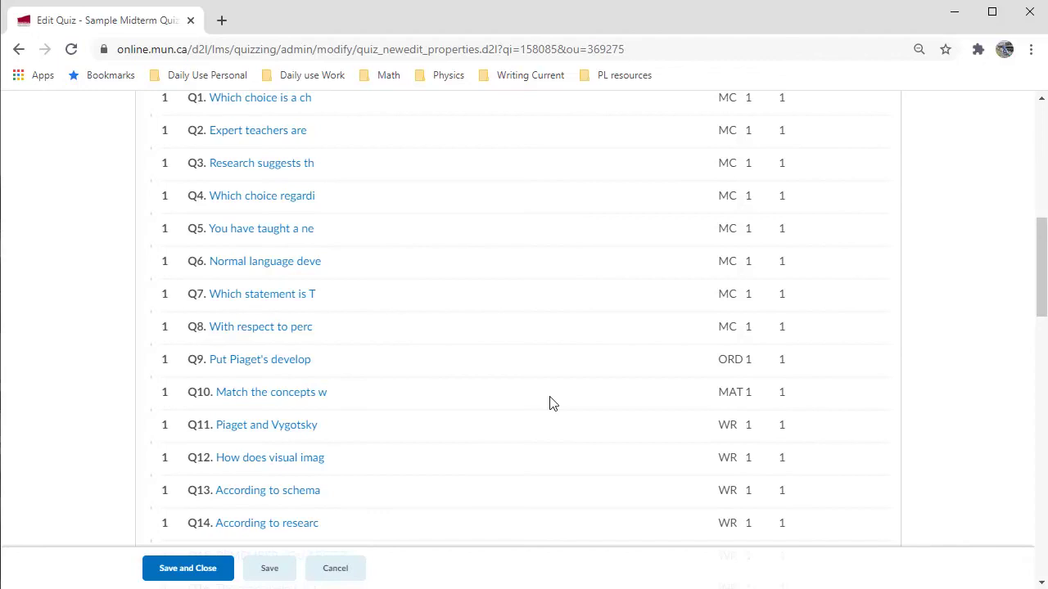
scroll(550, 402, "down", 2)
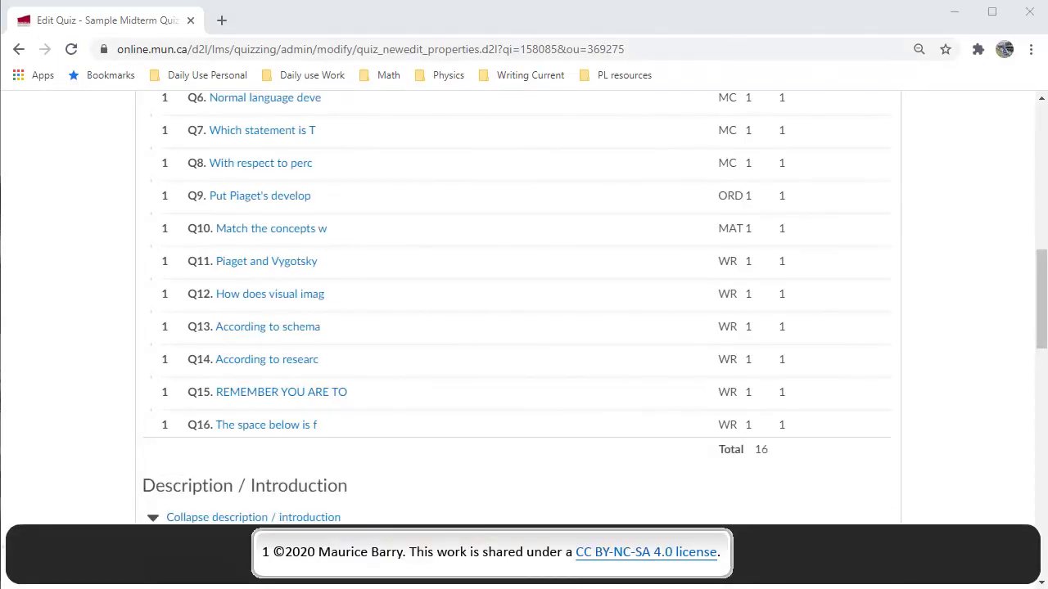